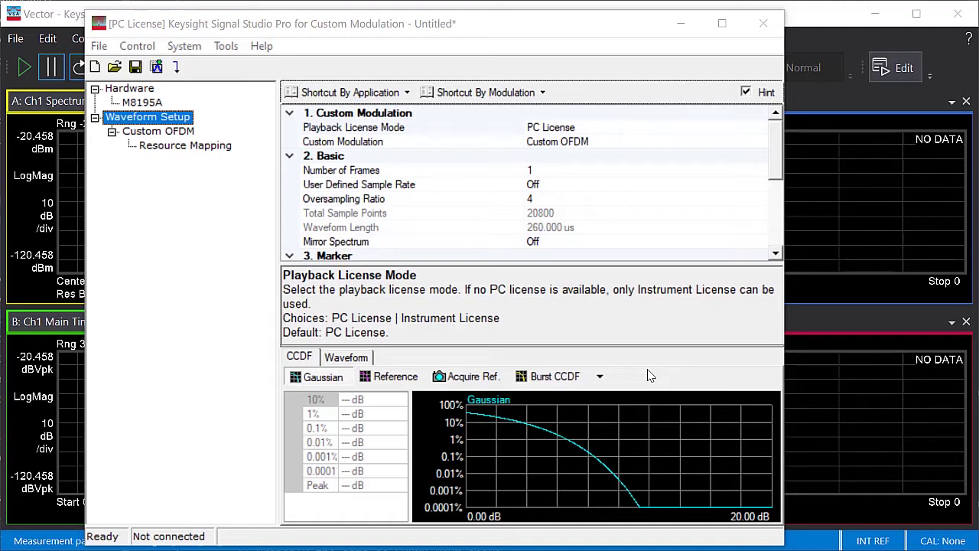
Load the Channel Sounding custom IQ preset (128 symbols, 200 Msps, RRC alpha 0.3) from Shortcut By Modulation.
left_click(495, 93)
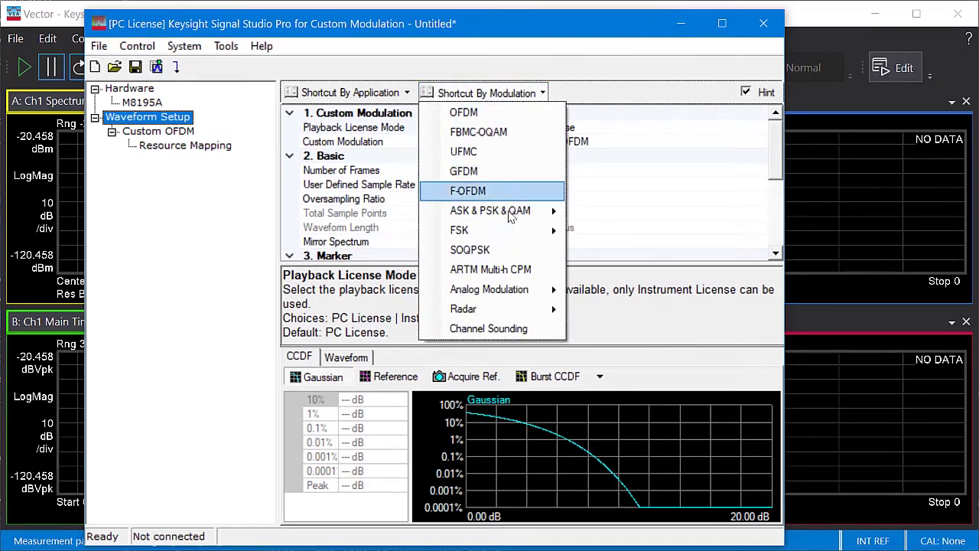
left_click(515, 328)
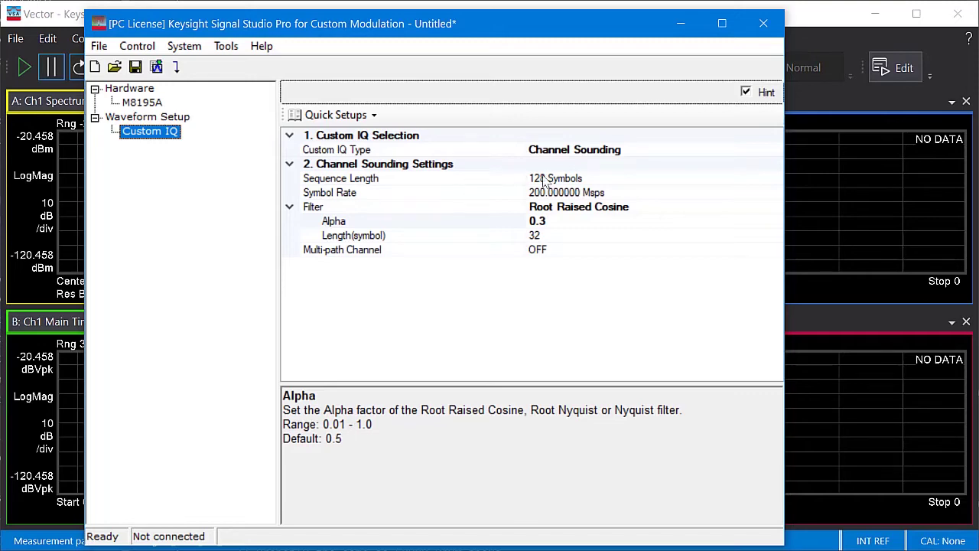
Set the sequence length to 512 Symbols and the symbol rate to 4G (4 Gsps).
left_click(583, 179)
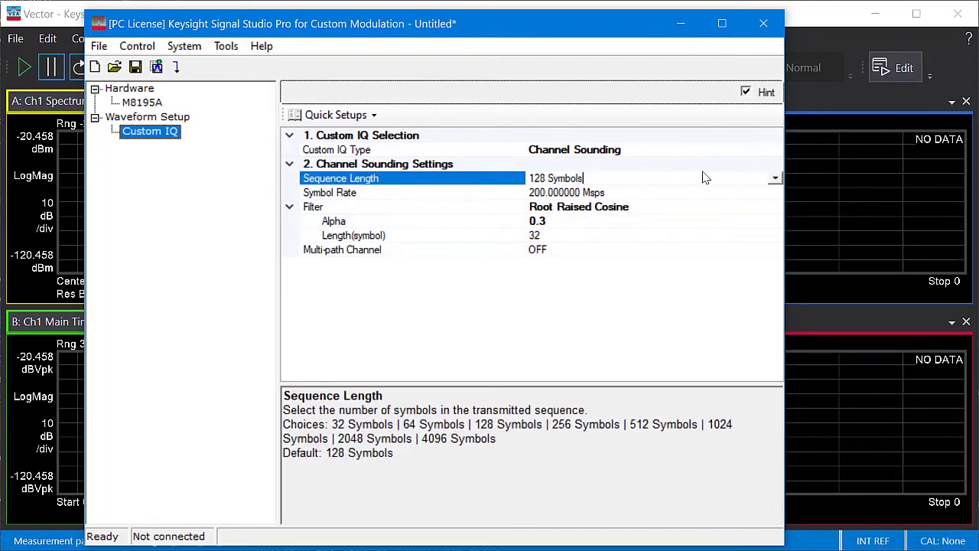
left_click(775, 178)
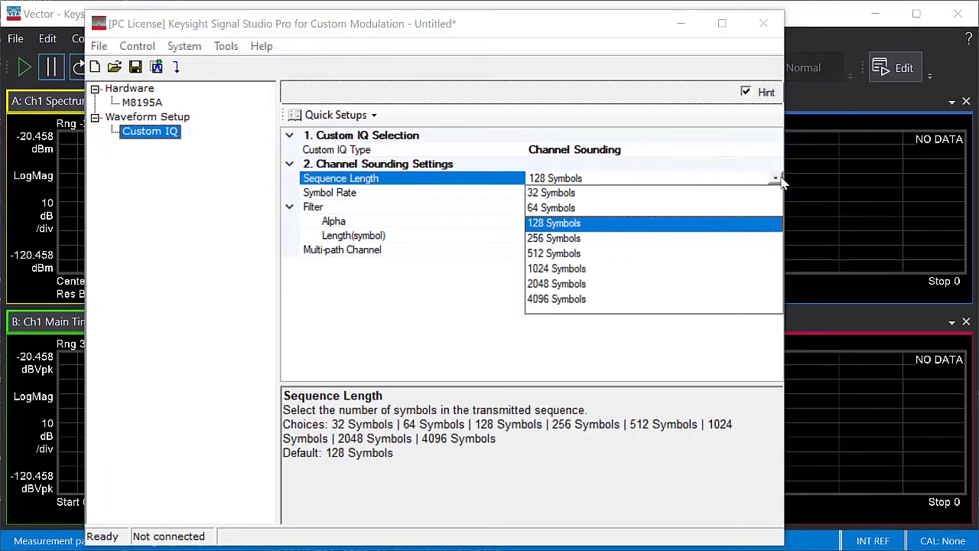
left_click(595, 254)
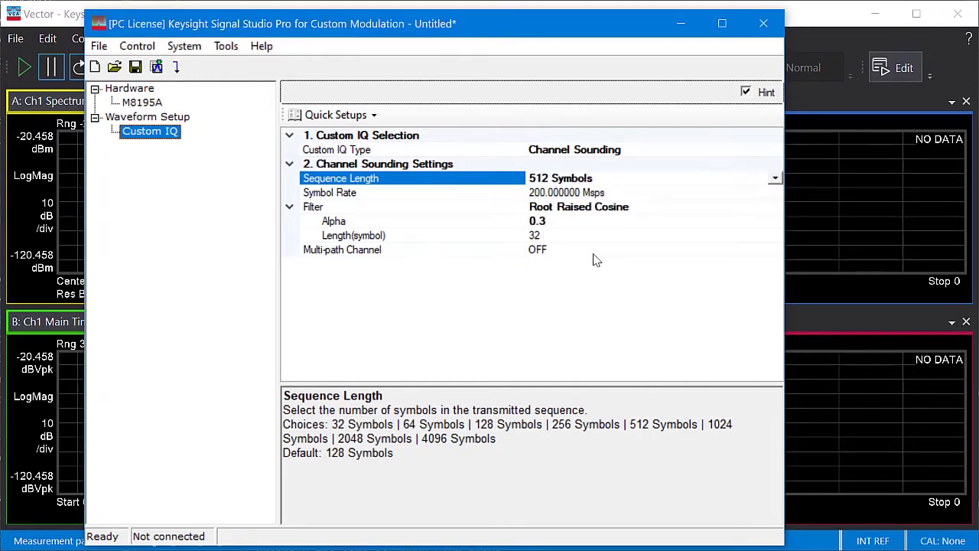
left_click(614, 193)
left_click(505, 195)
type("4G")
key("Return")
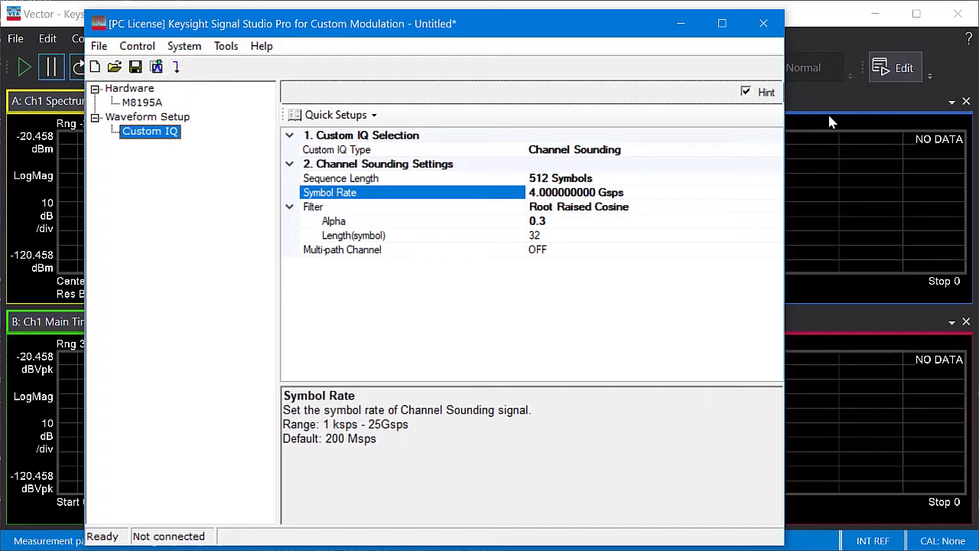
Bring the 89600 VSA window, showing Ch1 Spectrum at 144 GHz, to the front.
left_click(807, 18)
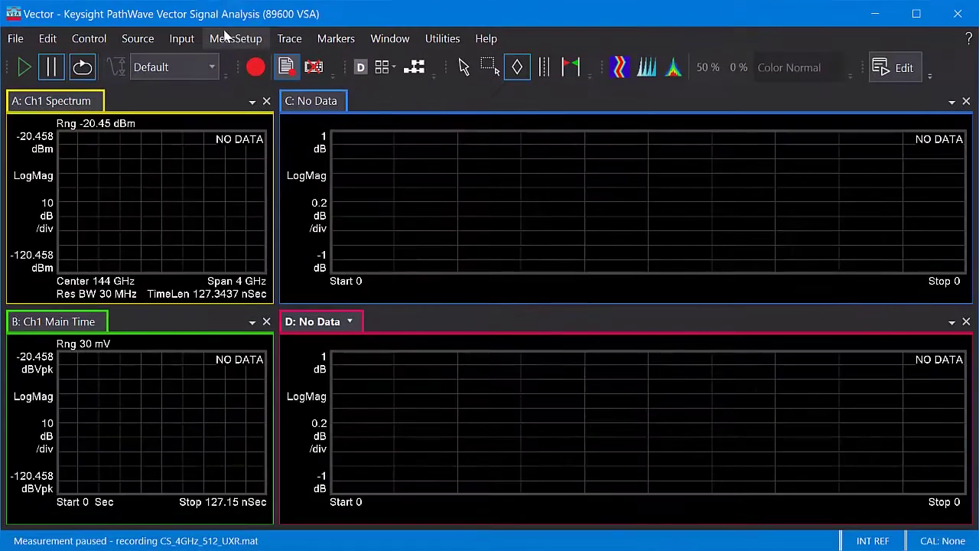
Change the measurement type to General Purpose > Channel Sounding via MeasSetup.
left_click(226, 37)
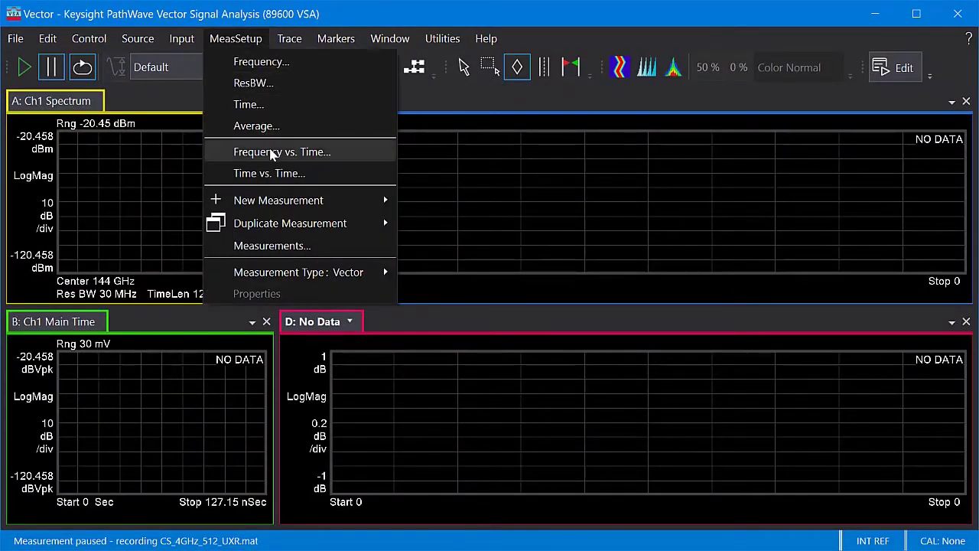
mouse_move(321, 270)
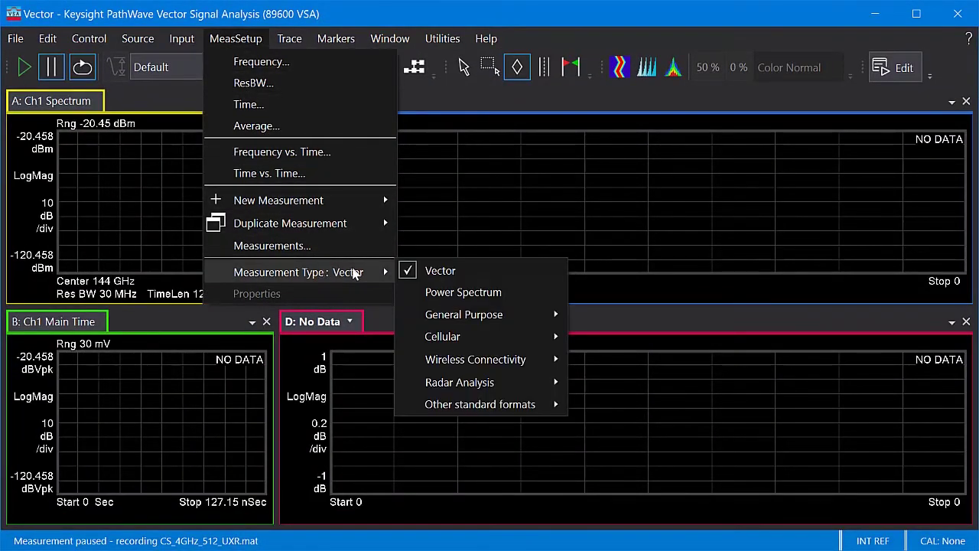
mouse_move(444, 317)
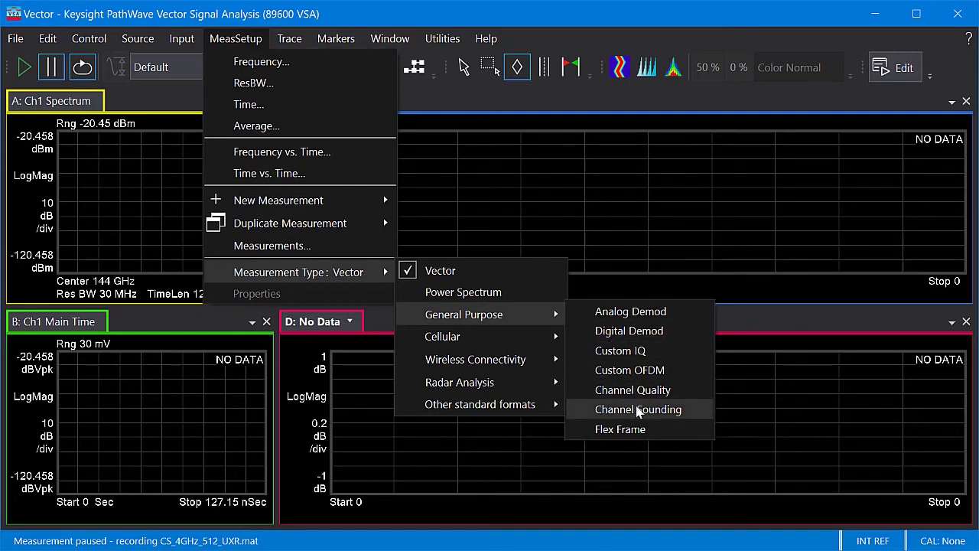
left_click(639, 410)
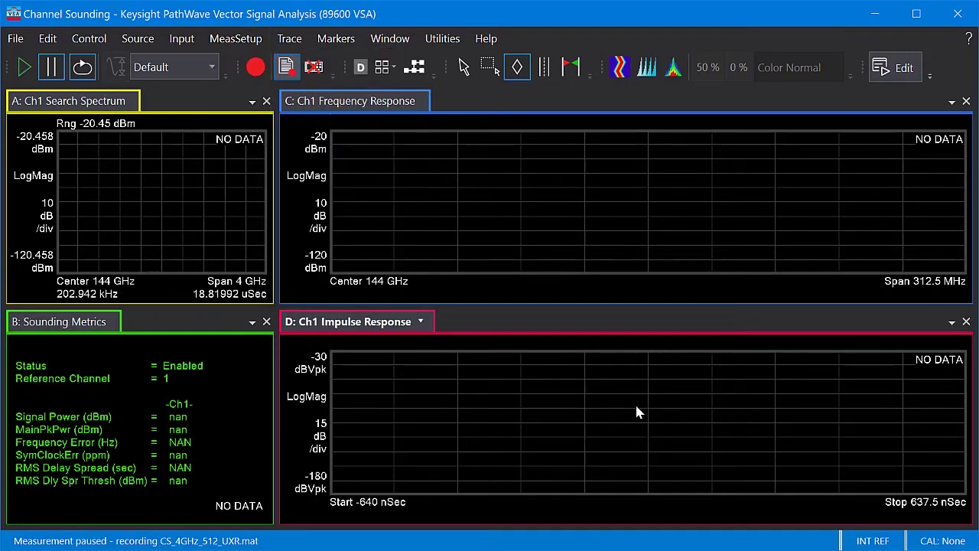
left_click(254, 43)
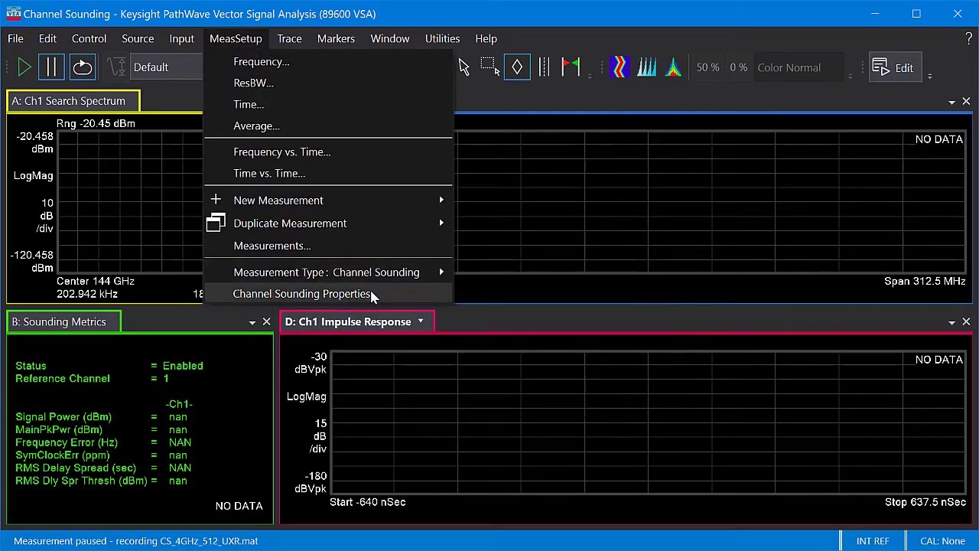
Set Channel Sounding properties to 512 symbols at 4 GSymbols/s, then play back CS_4GHz_512_UXR.mat.
left_click(388, 298)
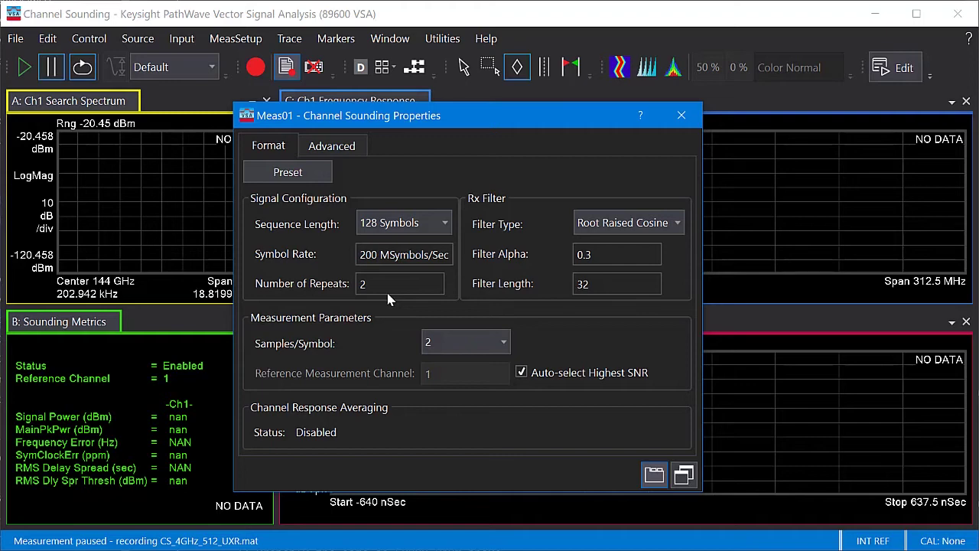
left_click(403, 221)
left_click(411, 304)
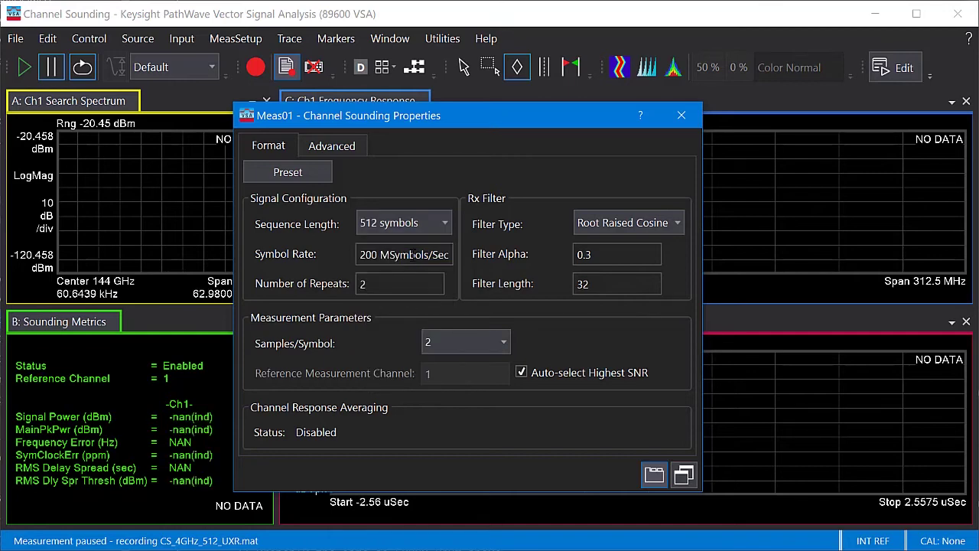
left_click(413, 255)
type("4")
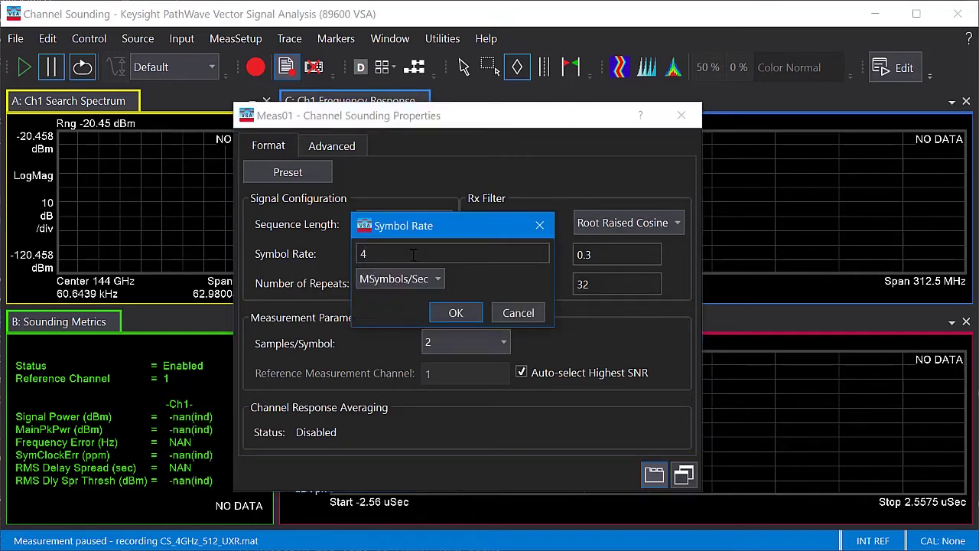
type("g")
key("Return")
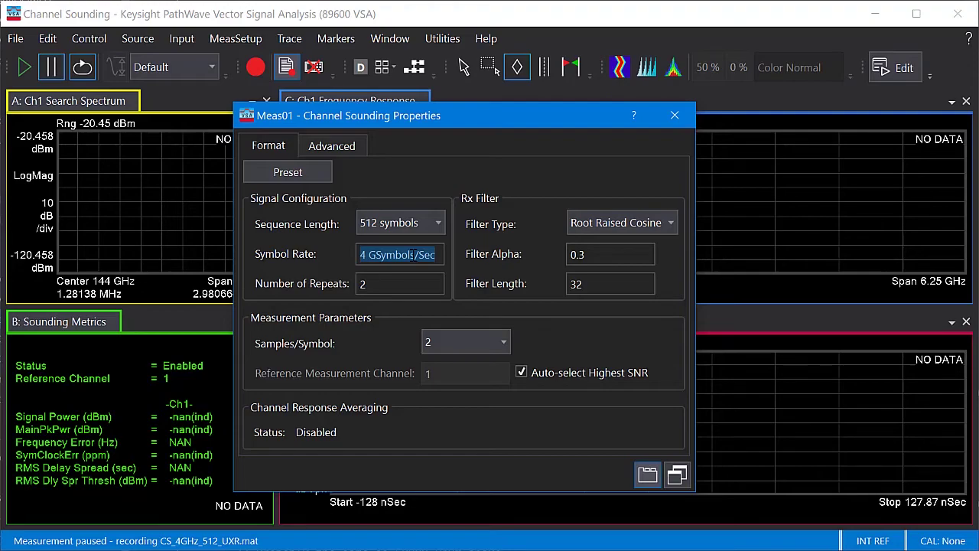
left_click(24, 68)
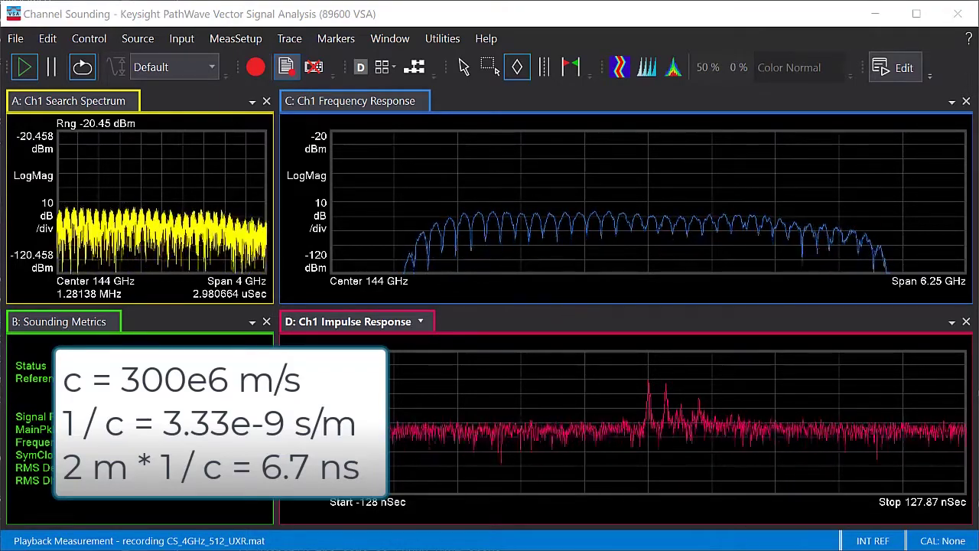
Close the frequency response pane and place a marker on the main impulse response peak.
left_click(966, 102)
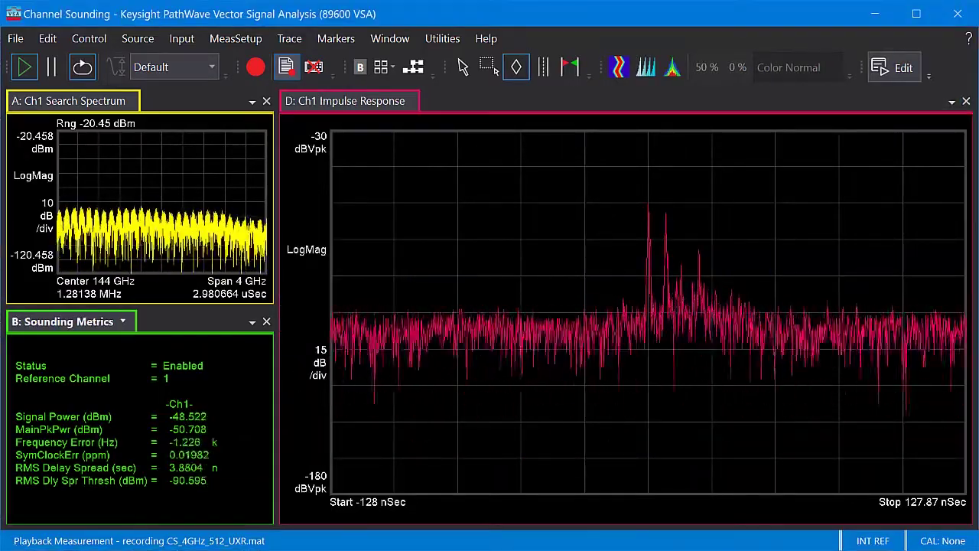
right_click(571, 223)
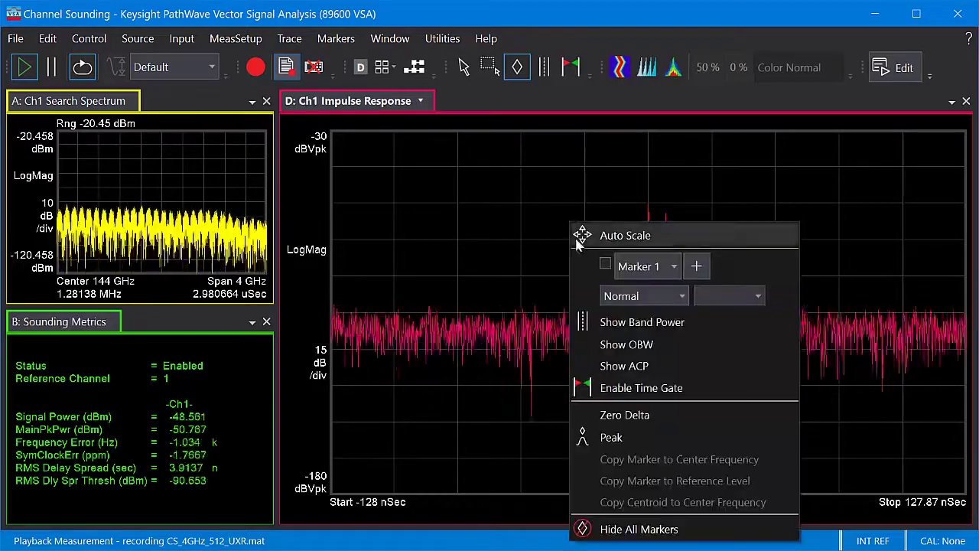
left_click(612, 438)
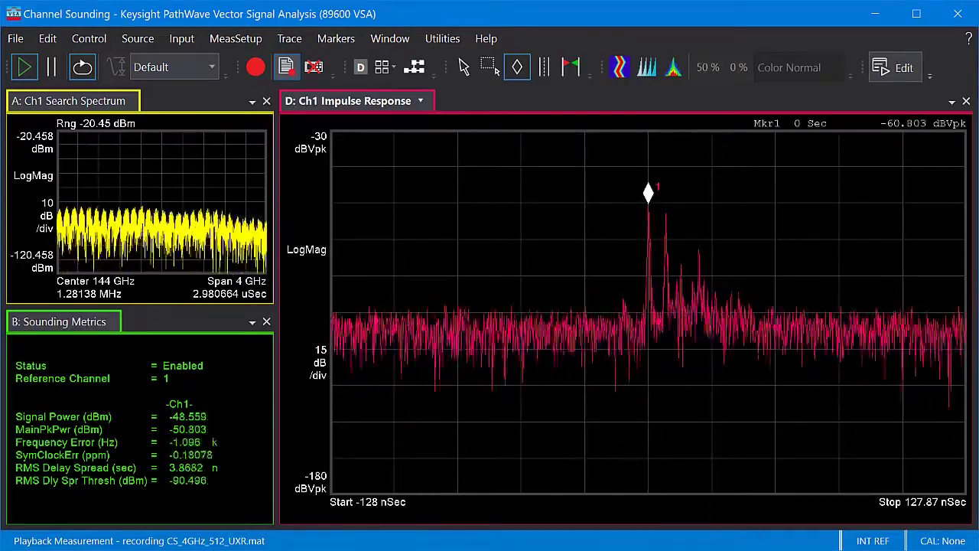
Make the marker a zero delta and drag it to the second path, 7 ns later.
right_click(563, 256)
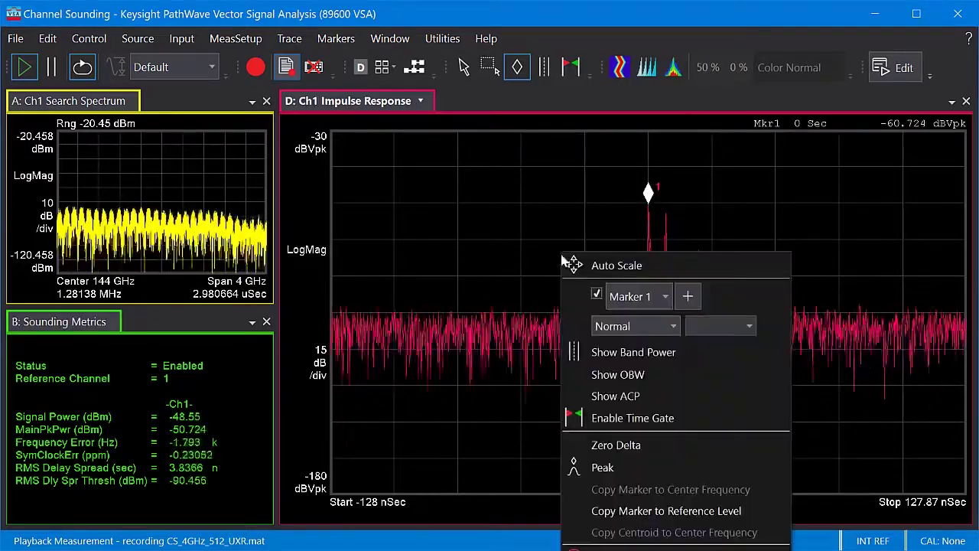
left_click(634, 446)
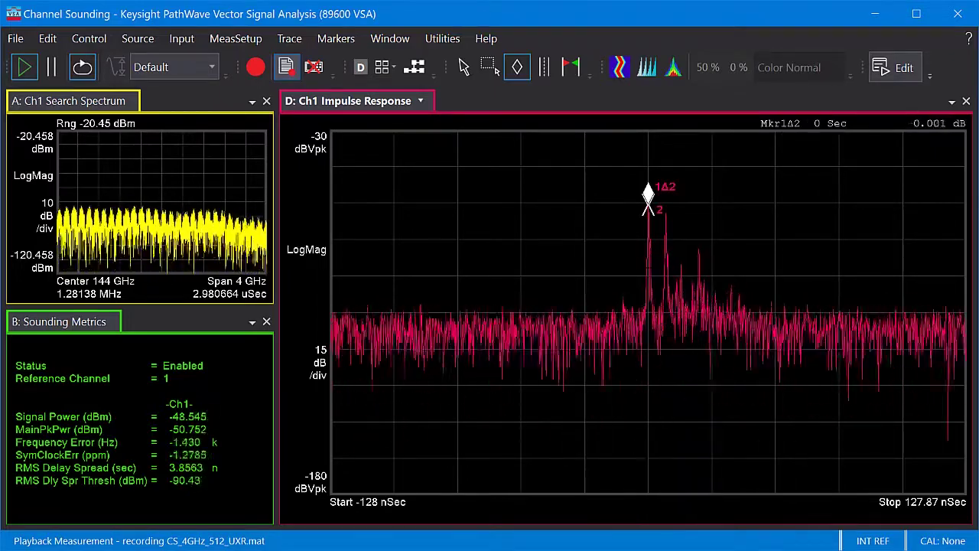
mouse_move(649, 197)
left_mouse_down()
mouse_move(653, 336)
mouse_move(665, 201)
left_mouse_up()
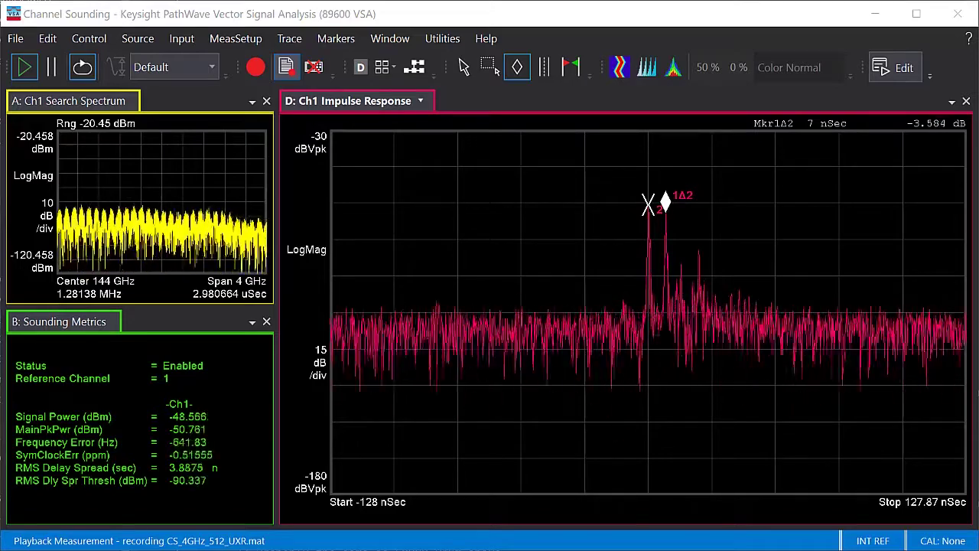
left_click(235, 38)
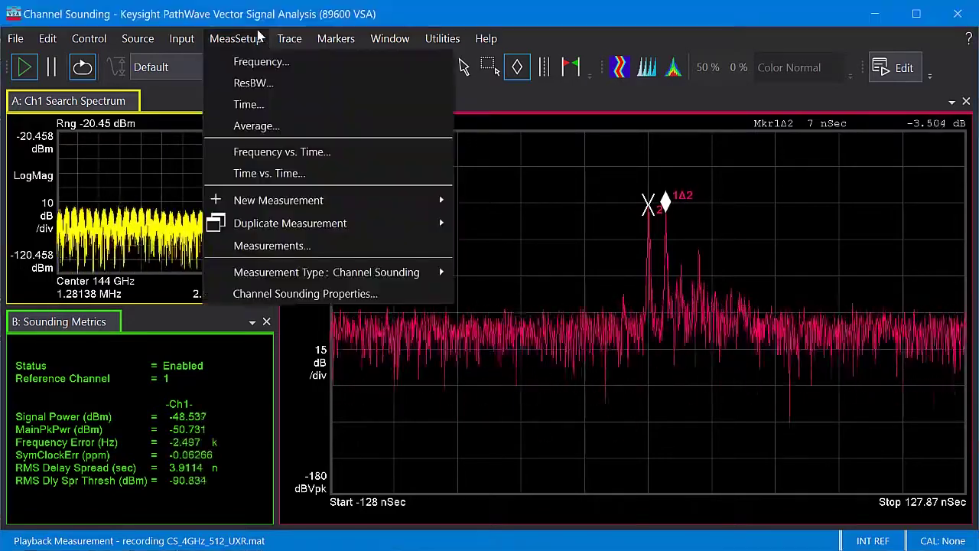
left_click(349, 292)
key("Tab")
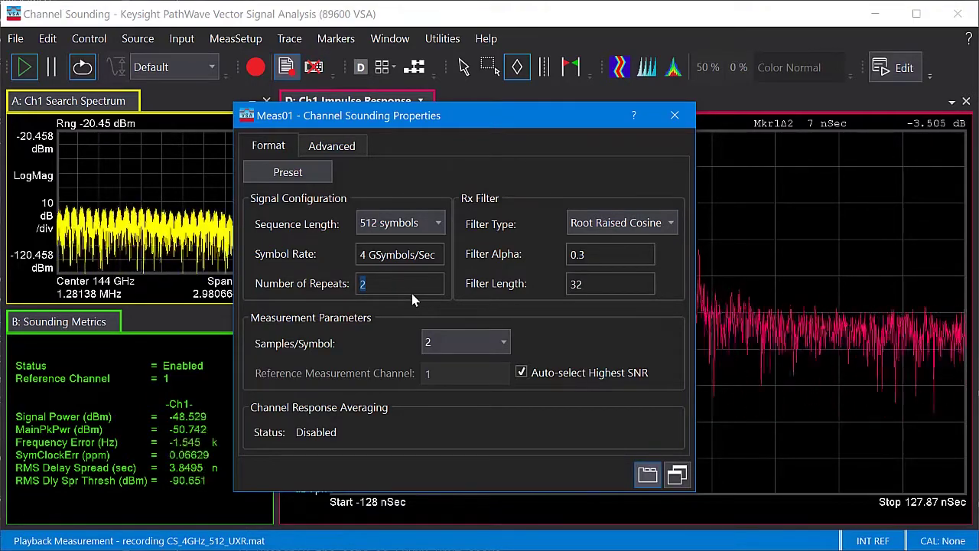
key("Escape")
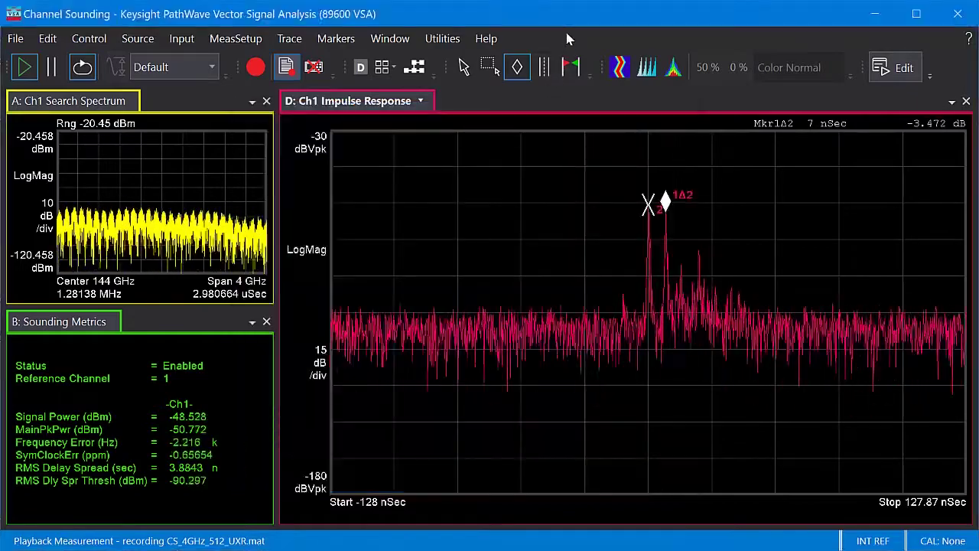
Set the Average Type to RMS (Video) Exponential with a count of 500.
left_click(236, 39)
left_click(257, 127)
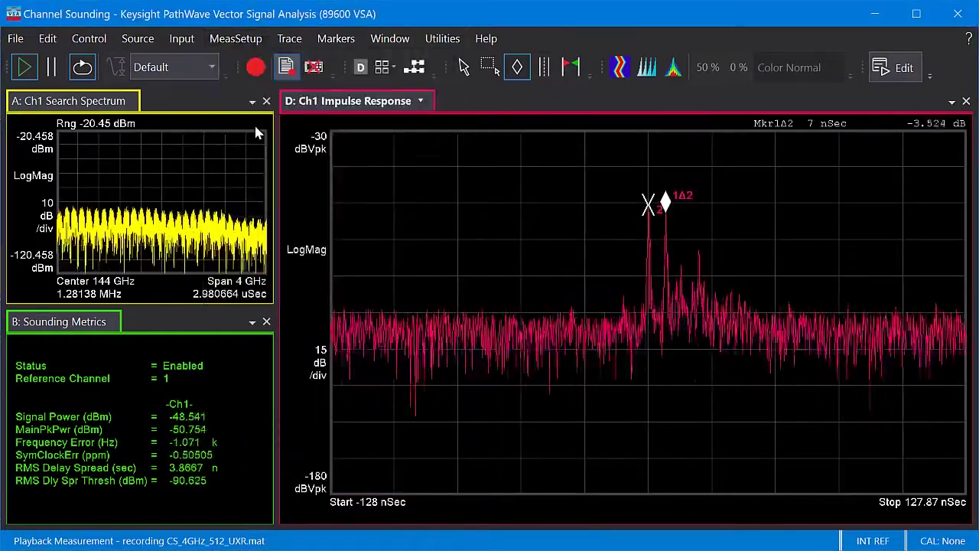
left_click(229, 222)
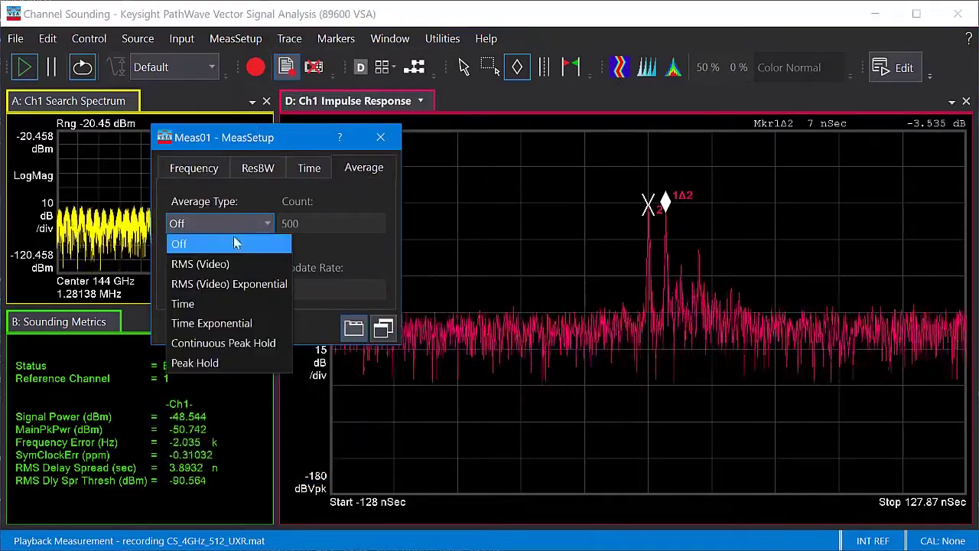
left_click(250, 284)
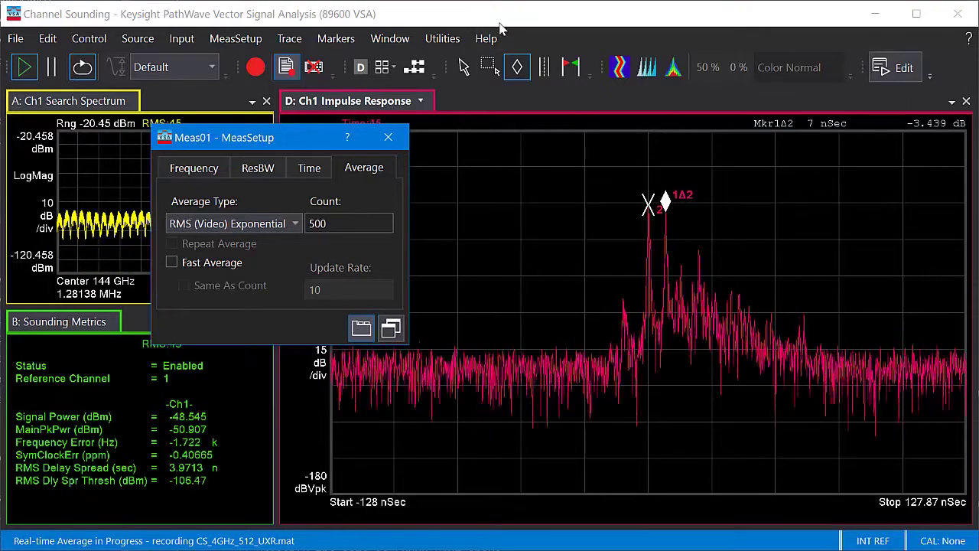
key("Escape")
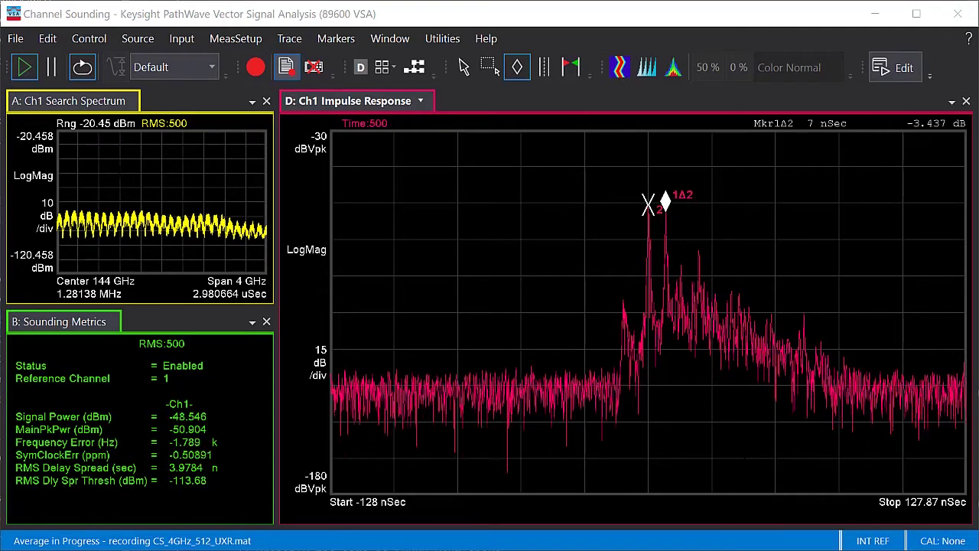
Restart the averaging so the impulse response rebuilds toward RMS:500.
left_click(26, 71)
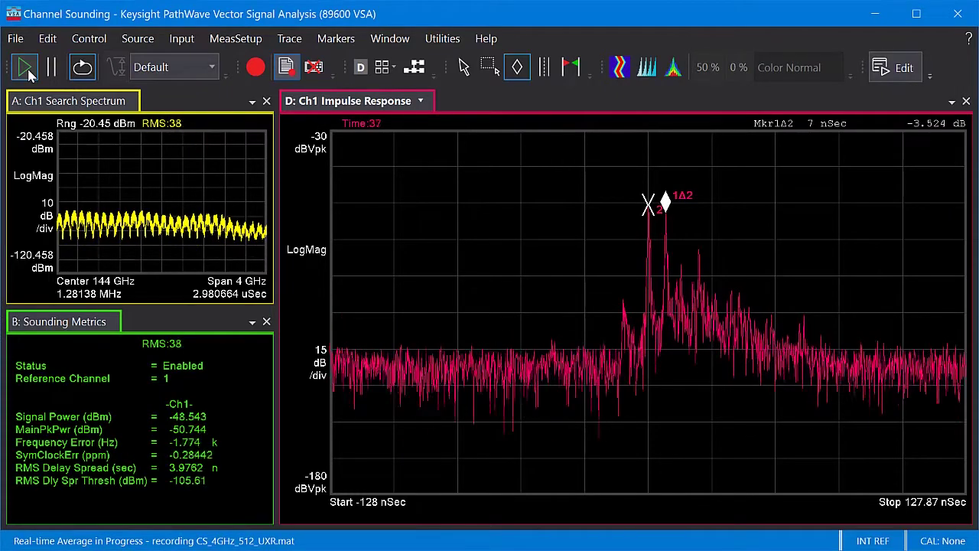